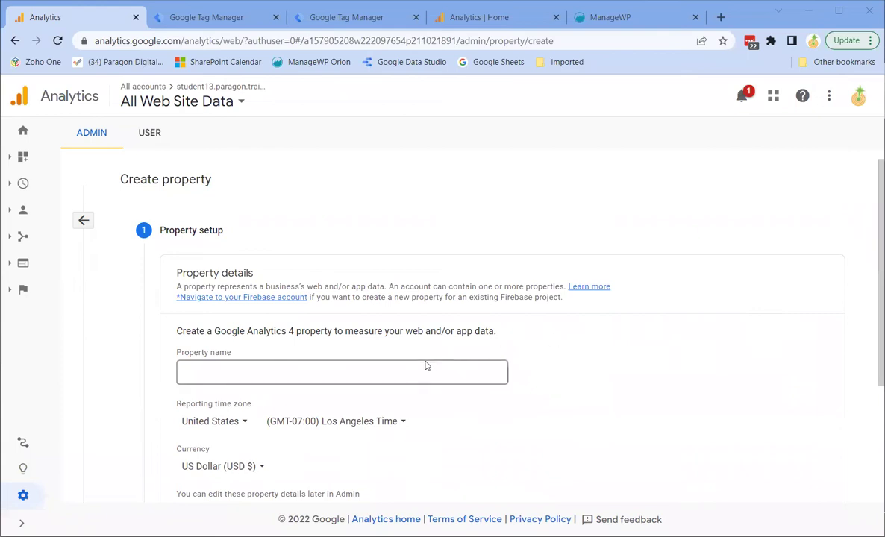
Create a Google Analytics 4 property named Test Website GA4 with New York reporting time, leaving the business information unfilled.
left_click(401, 373)
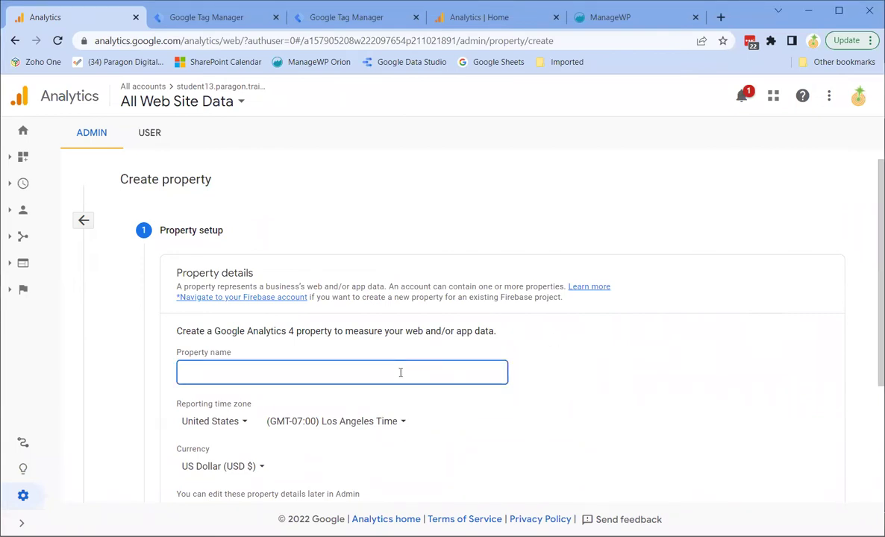
type("Test Website GA")
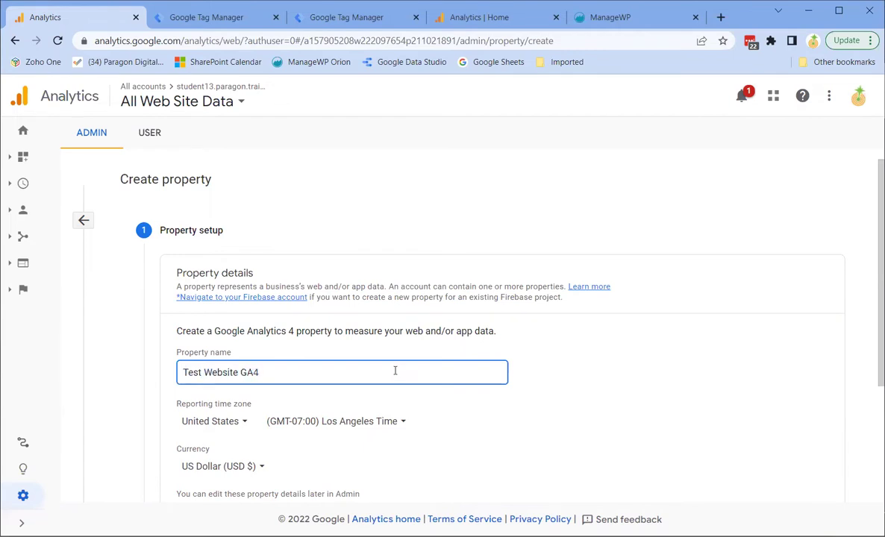
type("4")
scroll(399, 370, "down", 3)
left_click(379, 291)
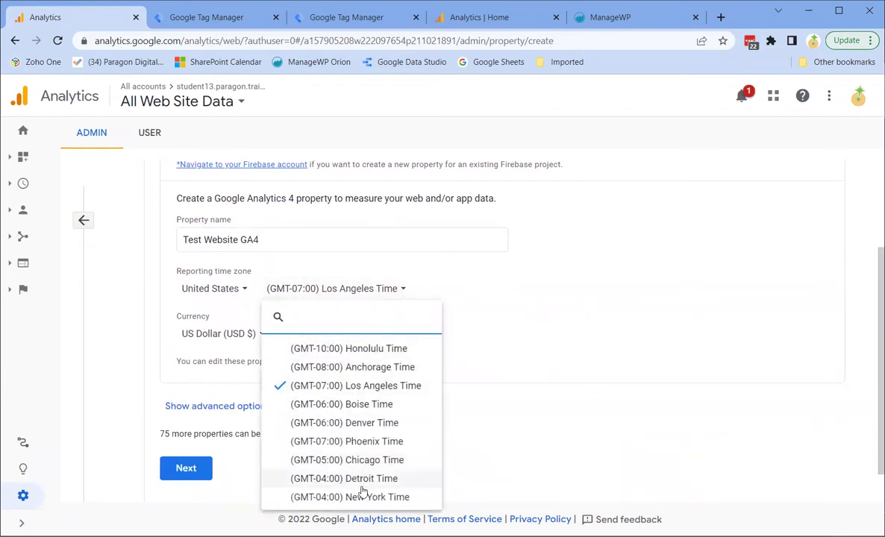
left_click(337, 497)
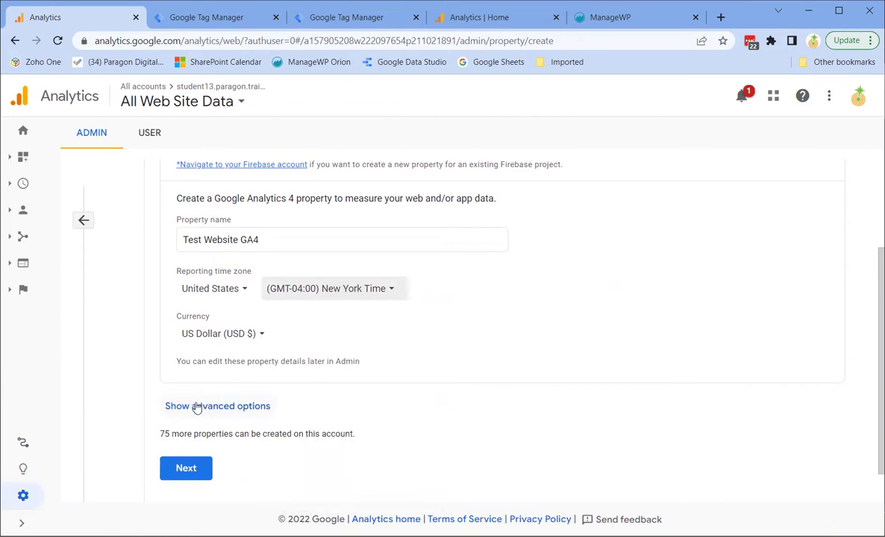
left_click(189, 468)
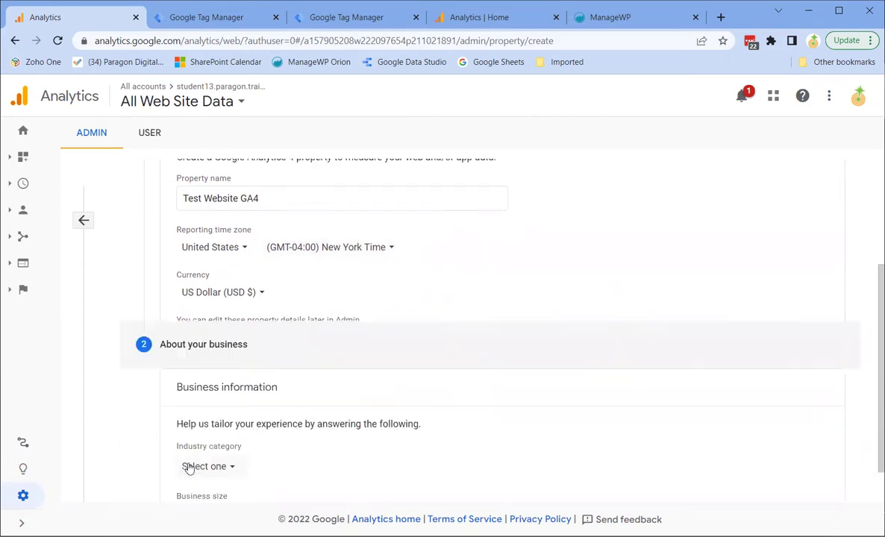
scroll(356, 361, "down", 2)
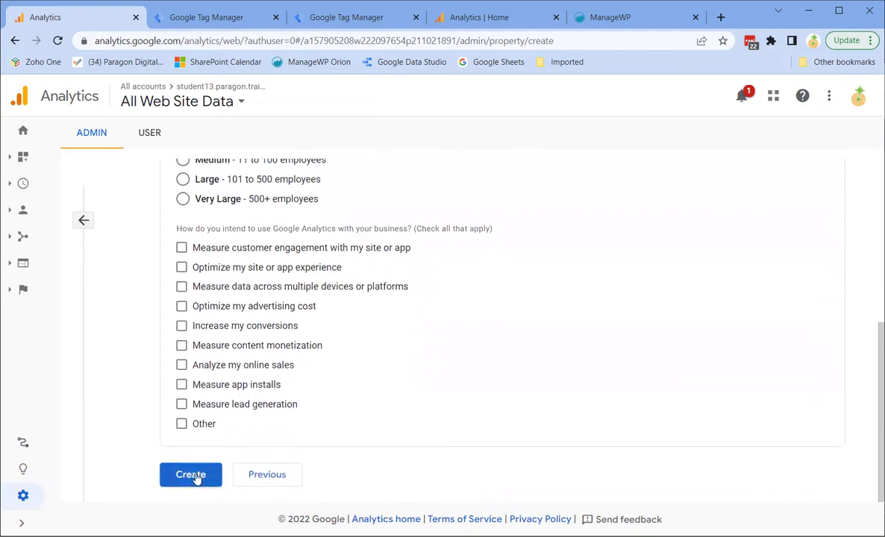
left_click(193, 477)
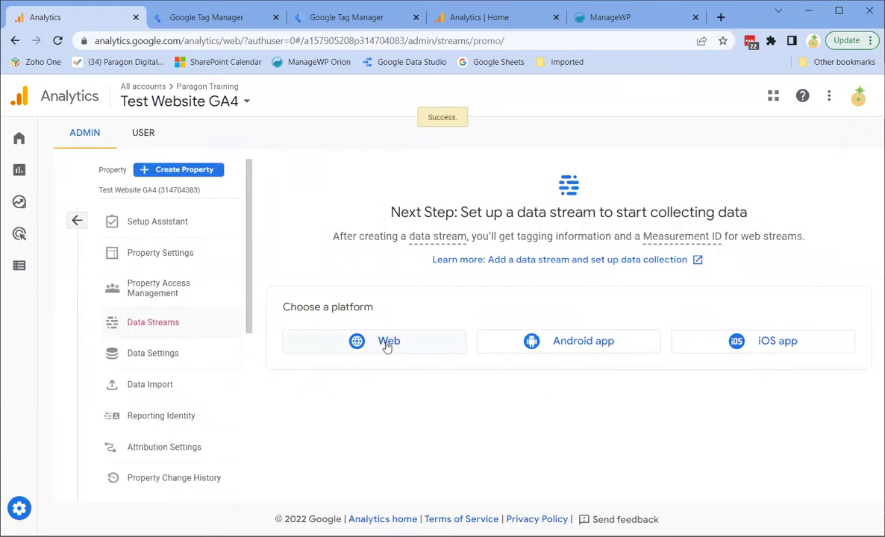
left_click(387, 343)
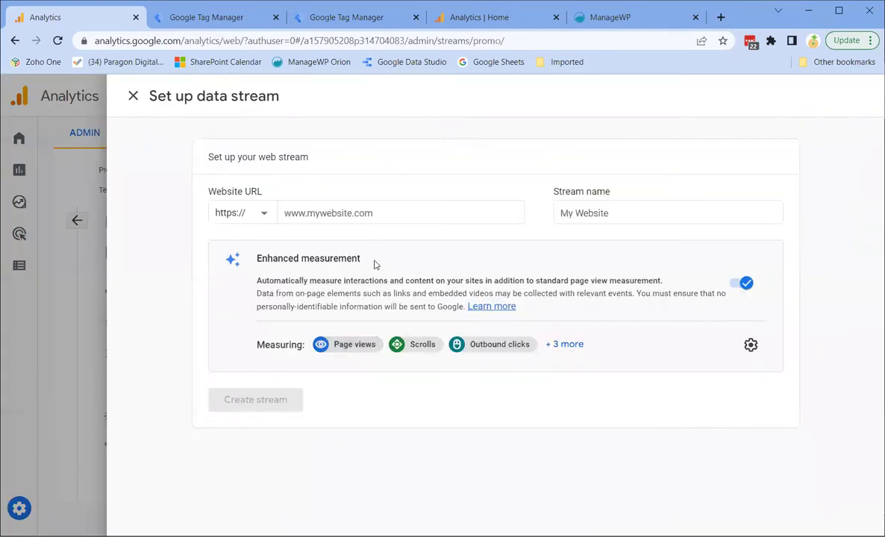
left_click(363, 214)
type("ww")
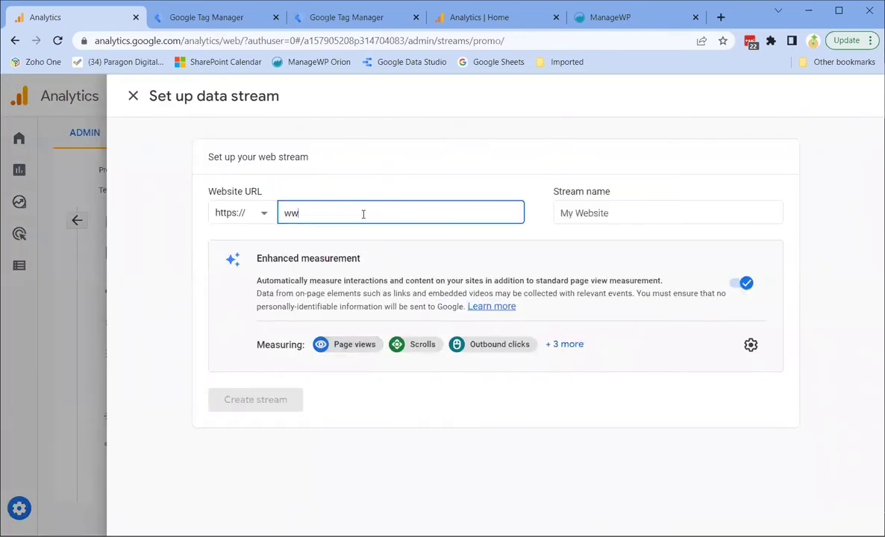
type("w.testwebsite.com")
key("Tab")
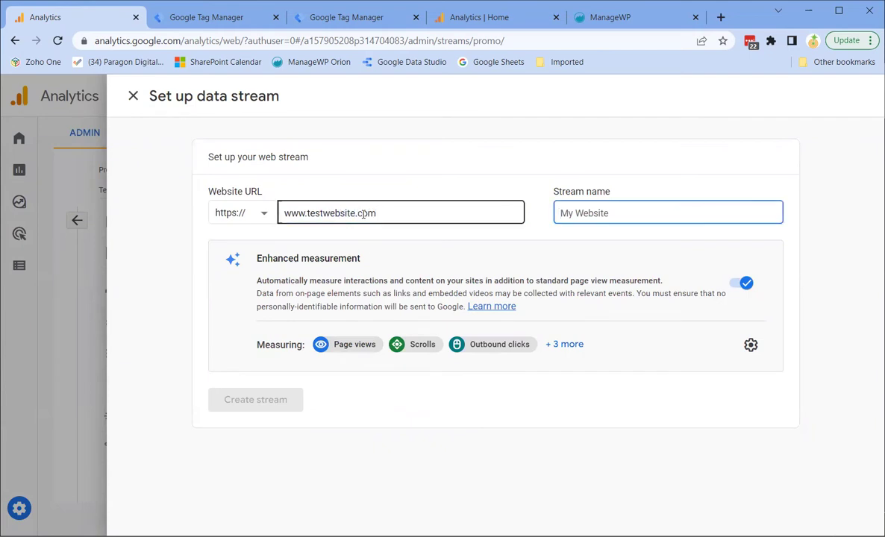
type("www.testwebsite.com")
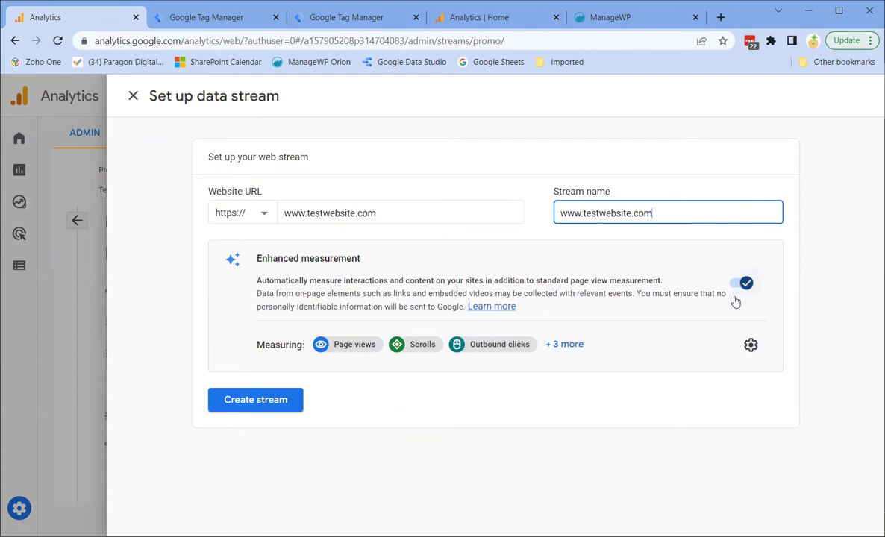
left_click(256, 401)
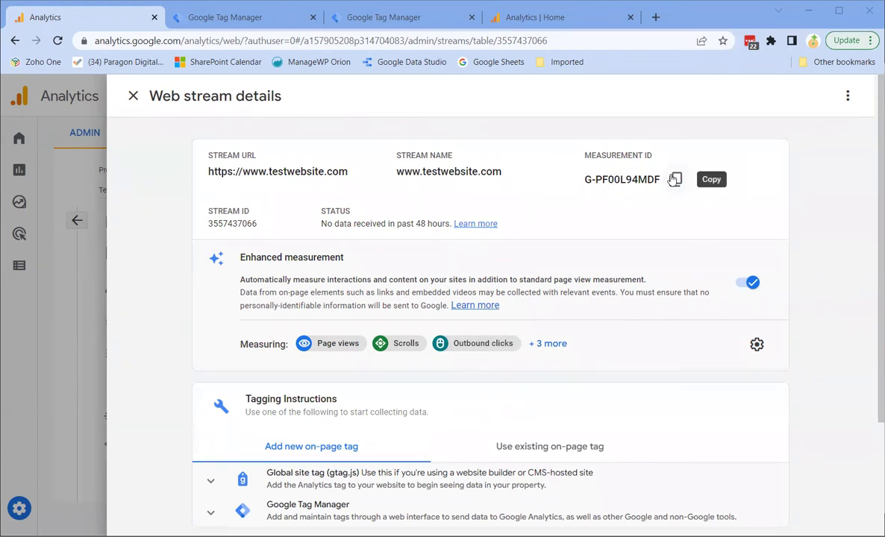
In Google Tag Manager, add a new tag named GA4 Configuration with the tag type Google Analytics: GA4 Configuration.
left_click(221, 18)
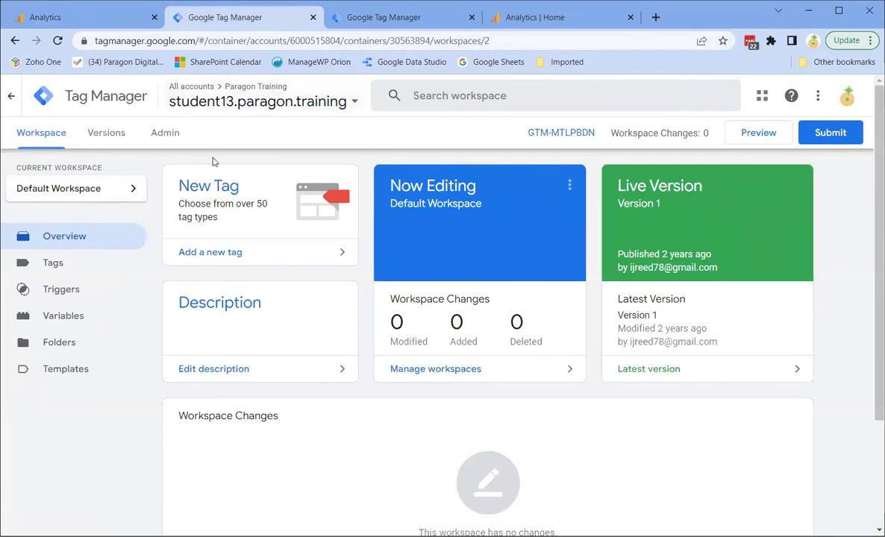
left_click(210, 188)
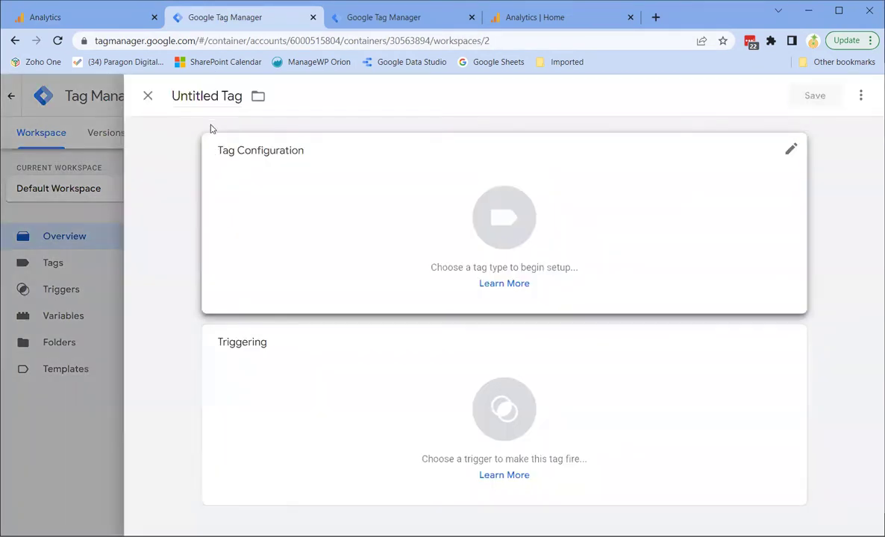
left_click(210, 95)
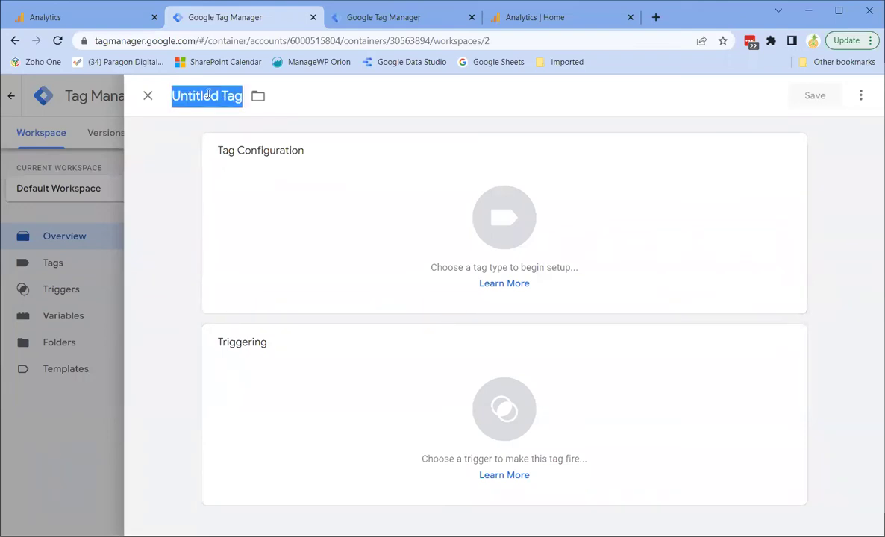
type("GA4 Configuration")
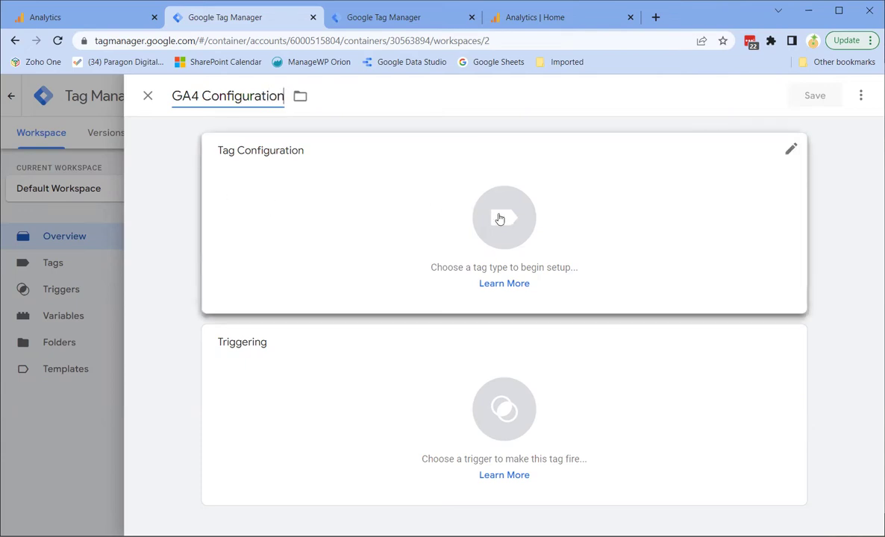
left_click(500, 219)
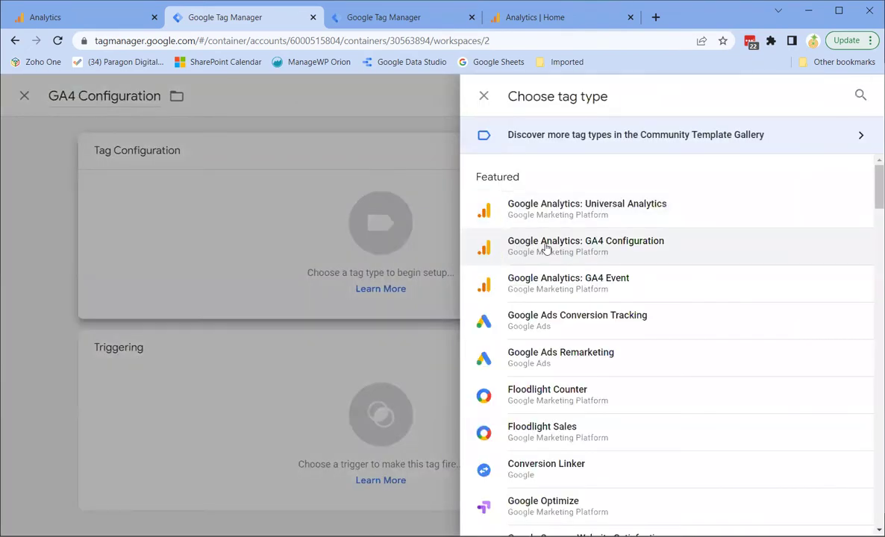
left_click(546, 249)
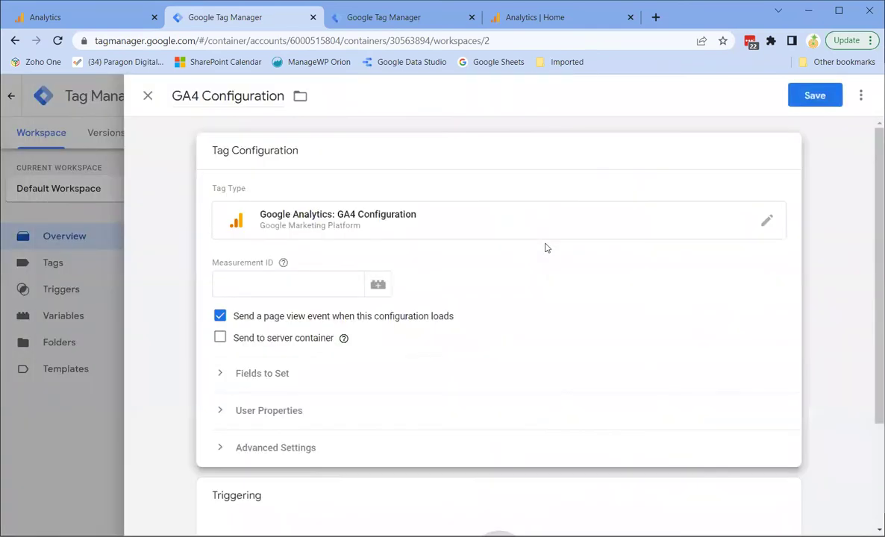
Set the tag's measurement ID to G-PF00L94MDF, assign the All Pages trigger and save the tag.
left_click(271, 284)
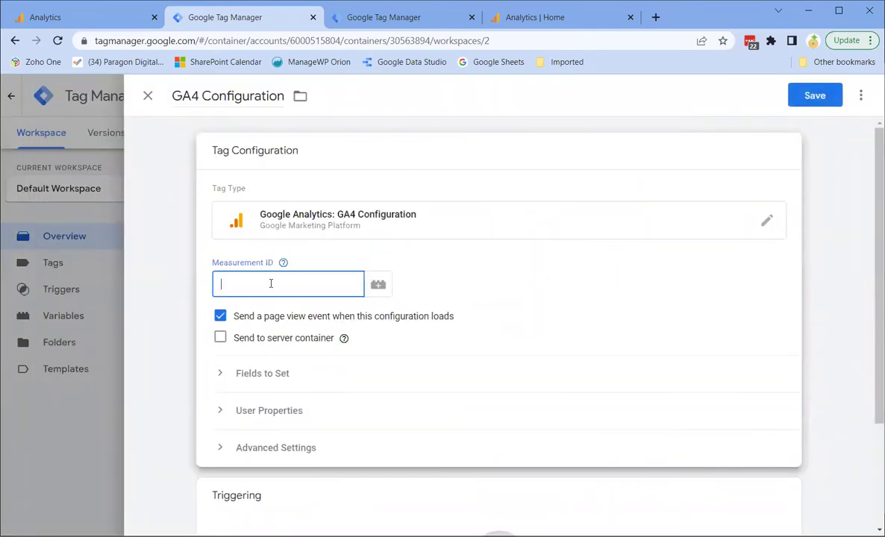
type("G-PF00L94NDF")
scroll(470, 303, "down", 2)
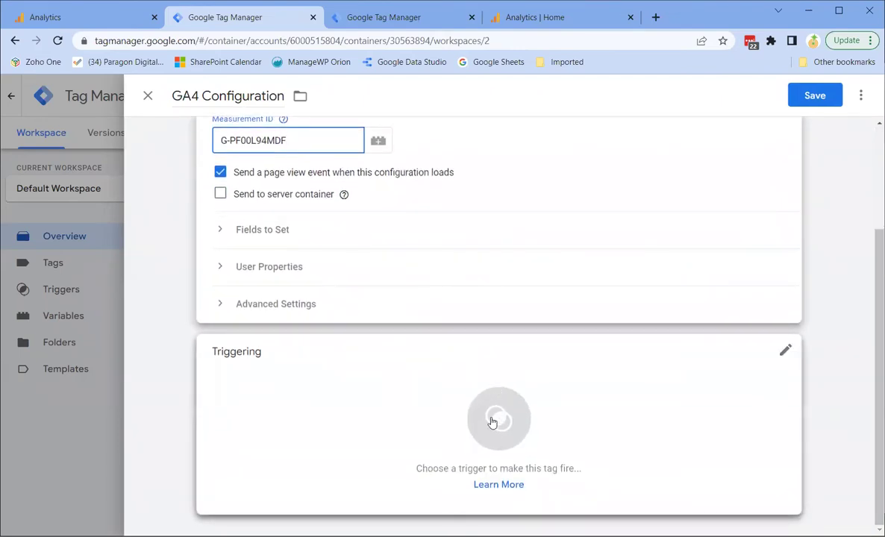
left_click(492, 422)
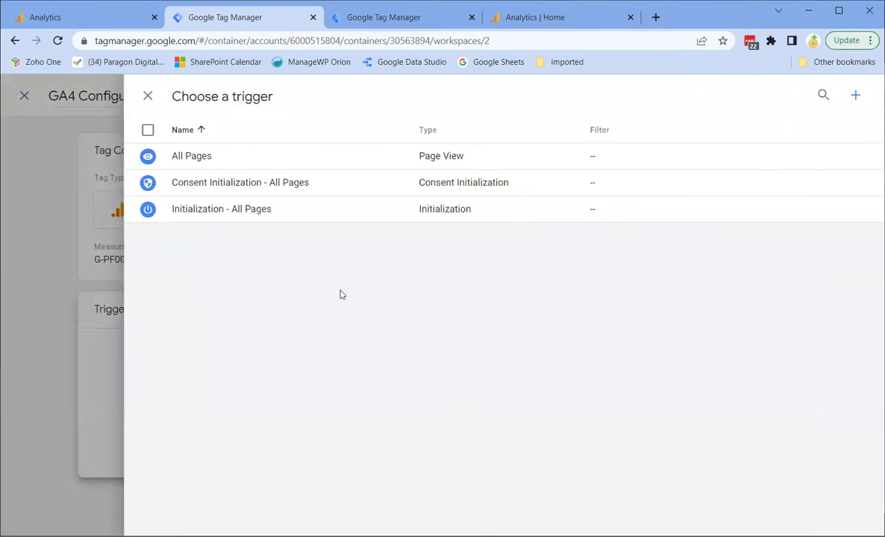
left_click(188, 157)
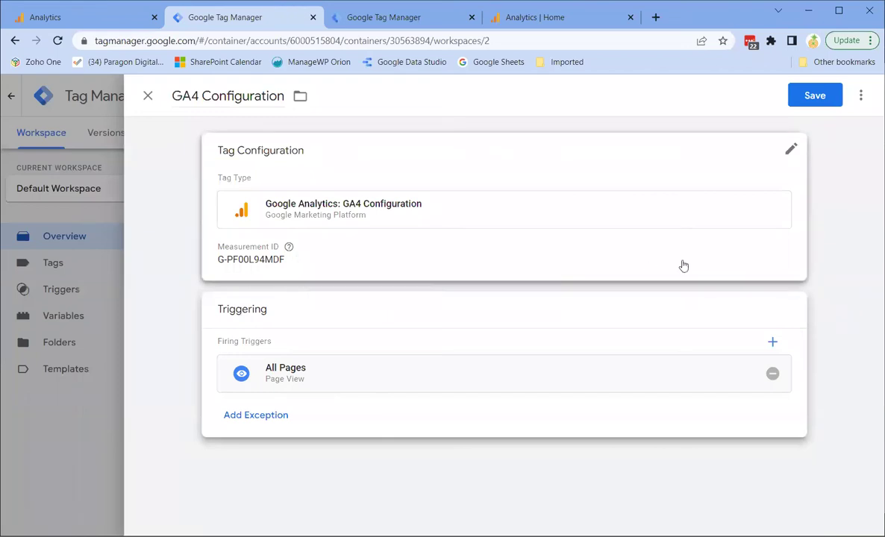
left_click(815, 97)
left_click(372, 17)
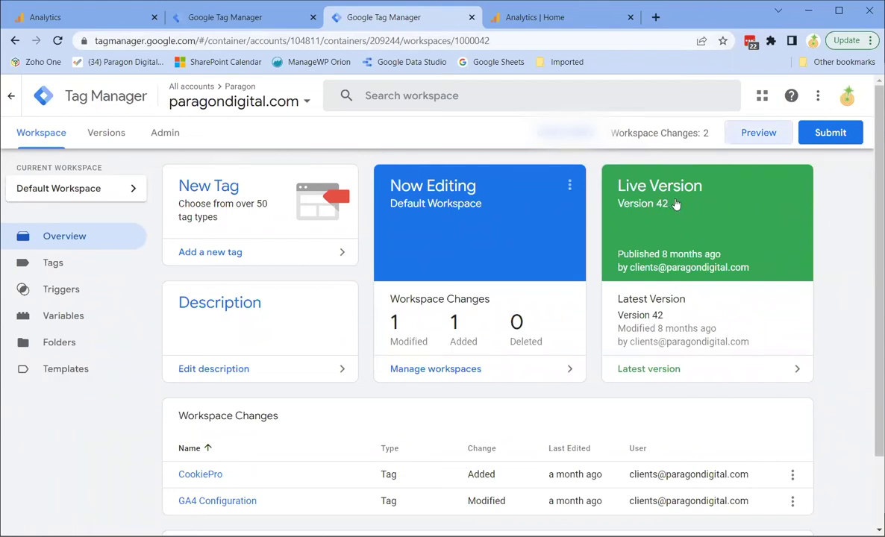
left_click(754, 134)
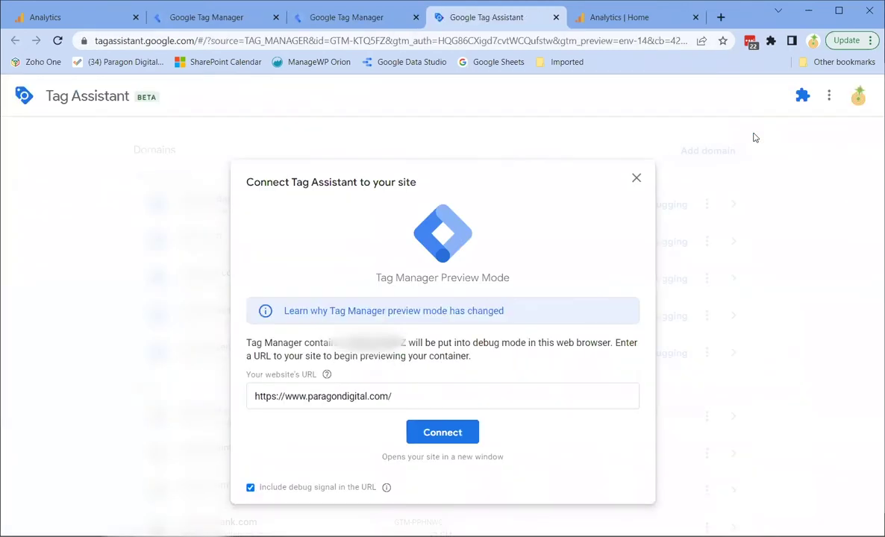
left_click(387, 397)
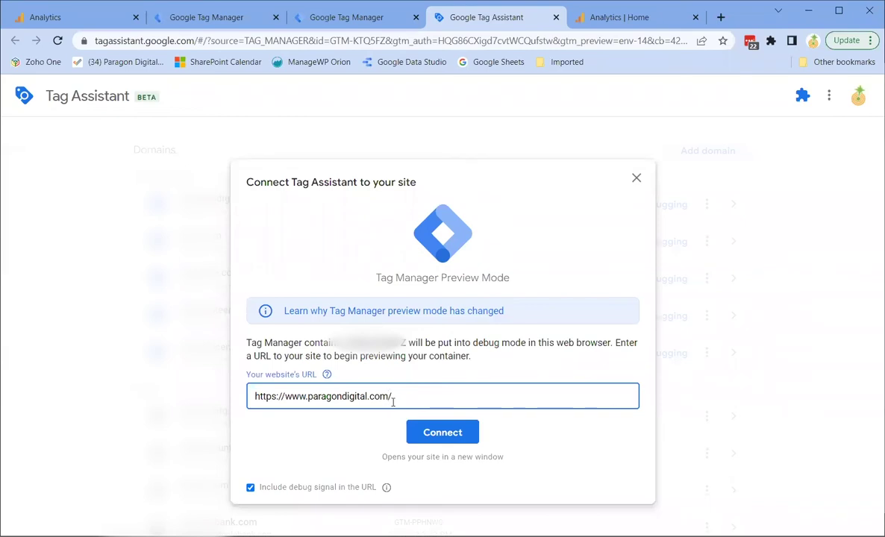
key("Return")
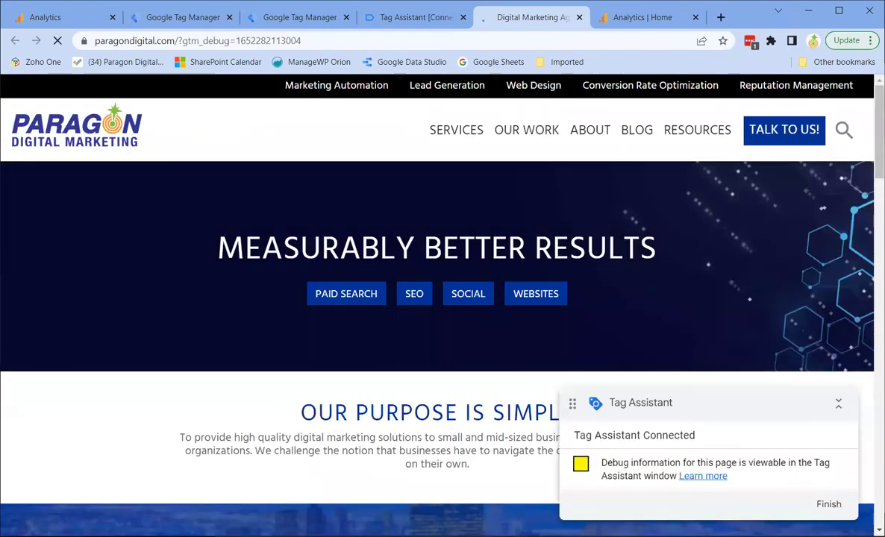
Check in Tag Assistant which tags fired on the connected site, including GA4 Configuration, and stop debugging.
left_click(394, 14)
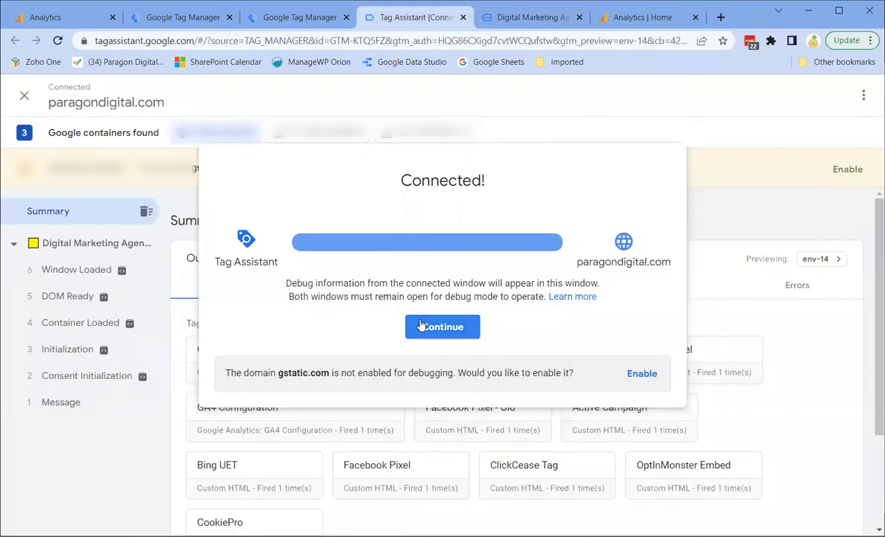
left_click(395, 313)
scroll(224, 329, "down", 2)
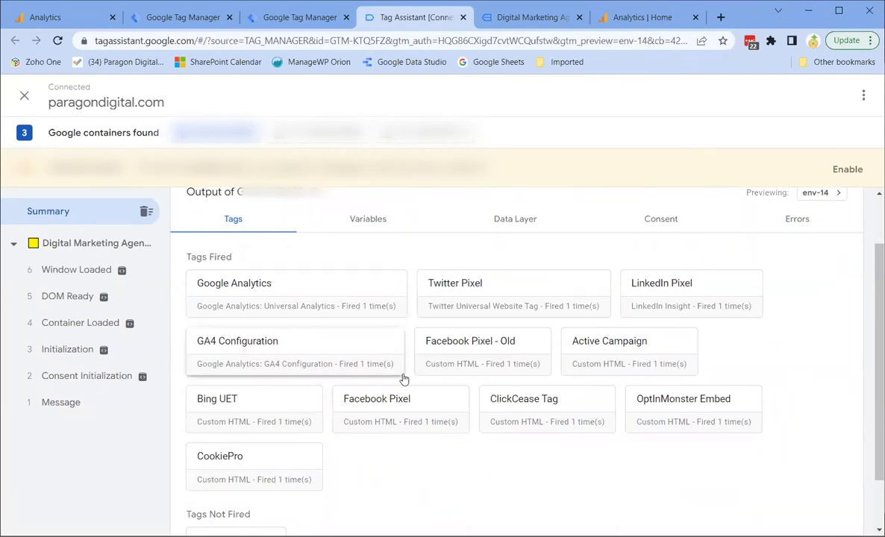
scroll(403, 379, "up", 2)
left_click(24, 94)
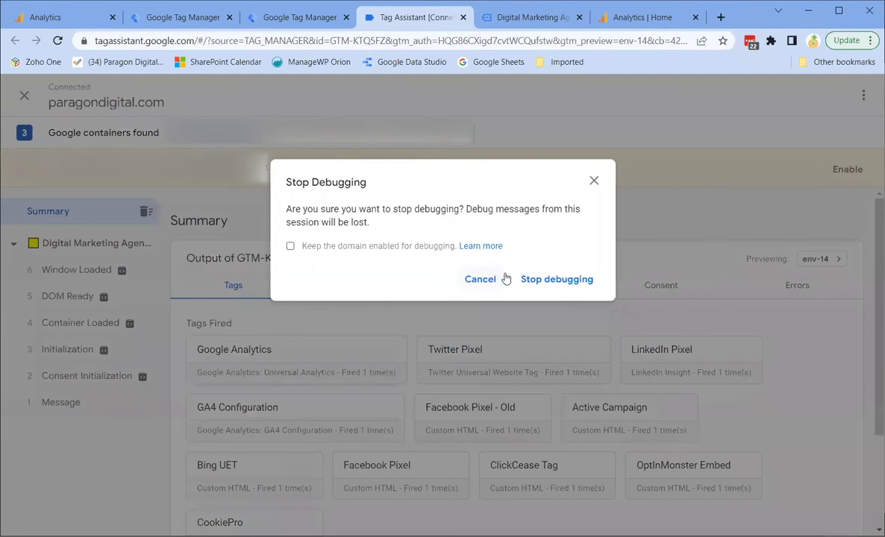
left_click(540, 286)
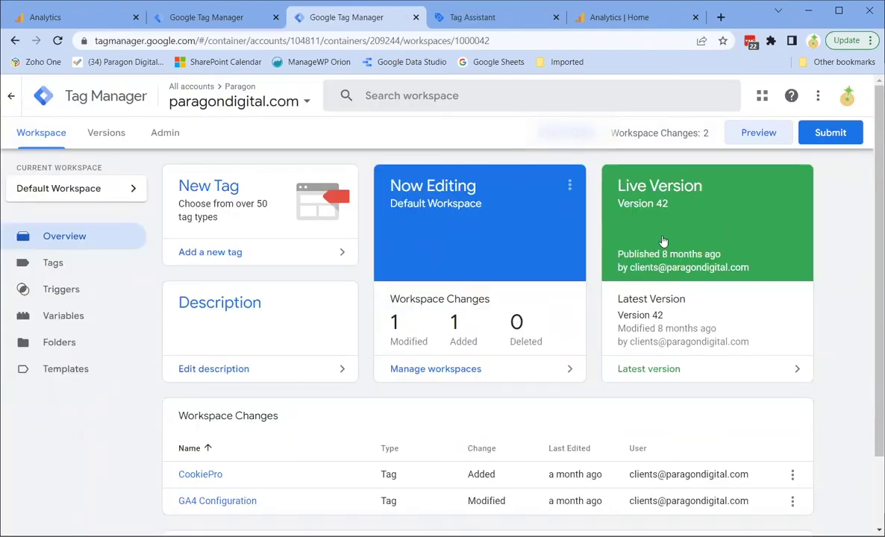
Start submitting the paragondigital.com workspace changes and enter a version name for the published version.
left_click(818, 132)
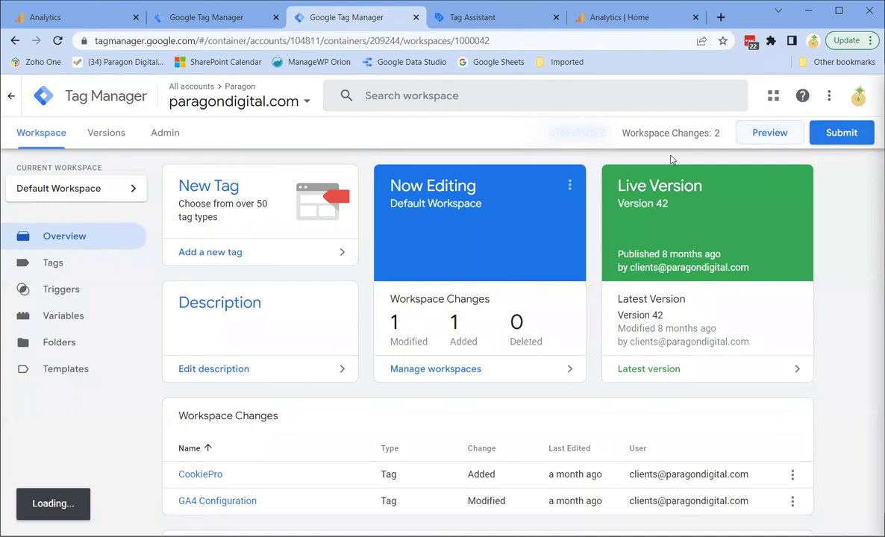
left_click(320, 247)
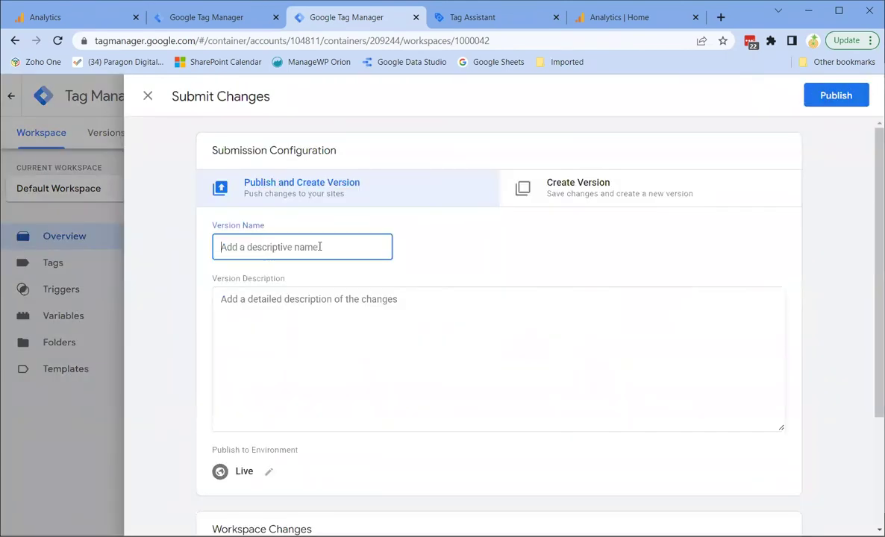
type("Adde")
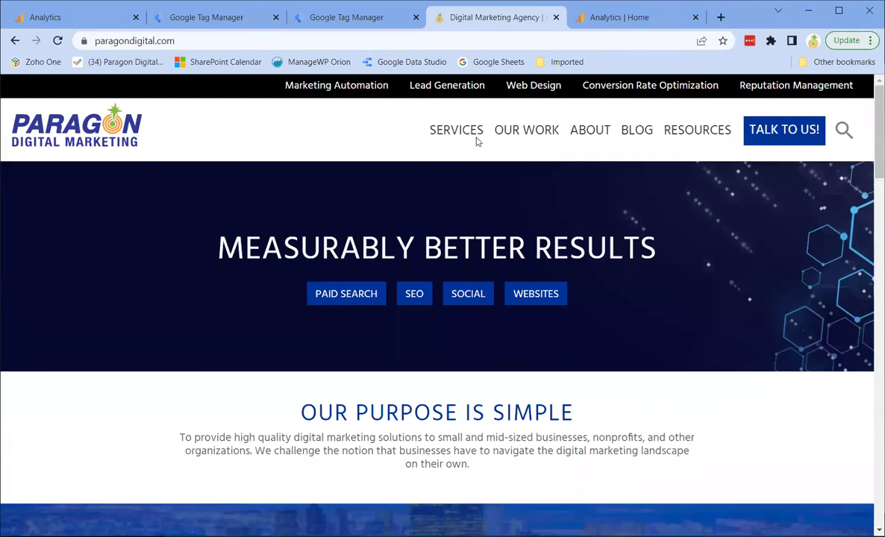
Visit the Services and Resources pages of paragondigital.com and open the Realtime report of the Paragon Digital GA4 property in Analytics.
left_click(472, 133)
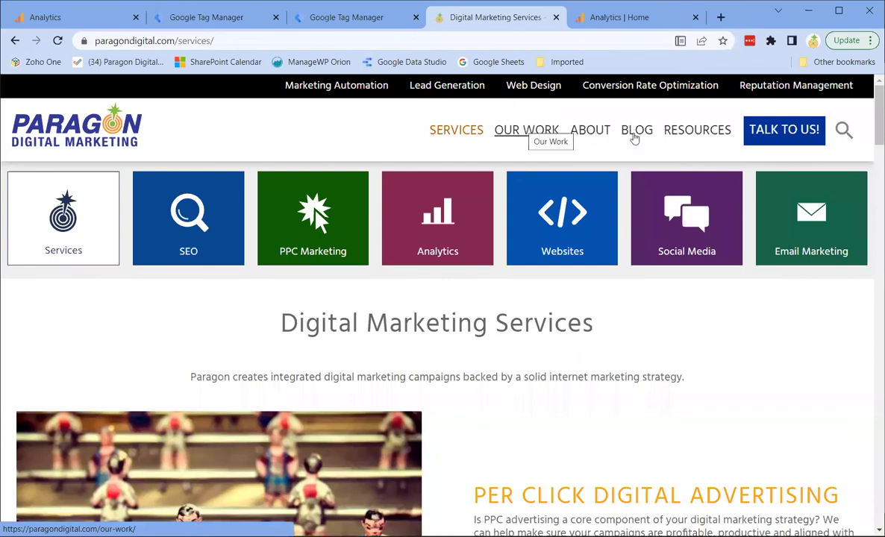
left_click(688, 132)
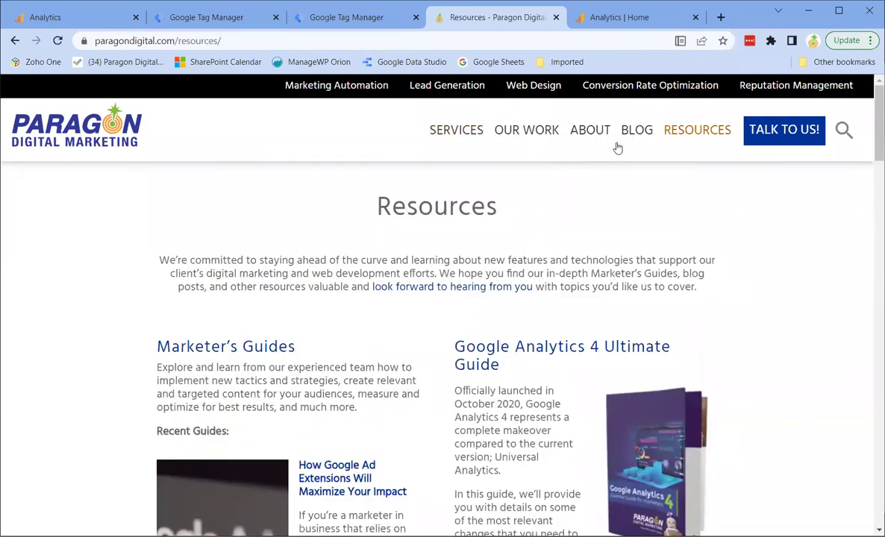
left_click(82, 20)
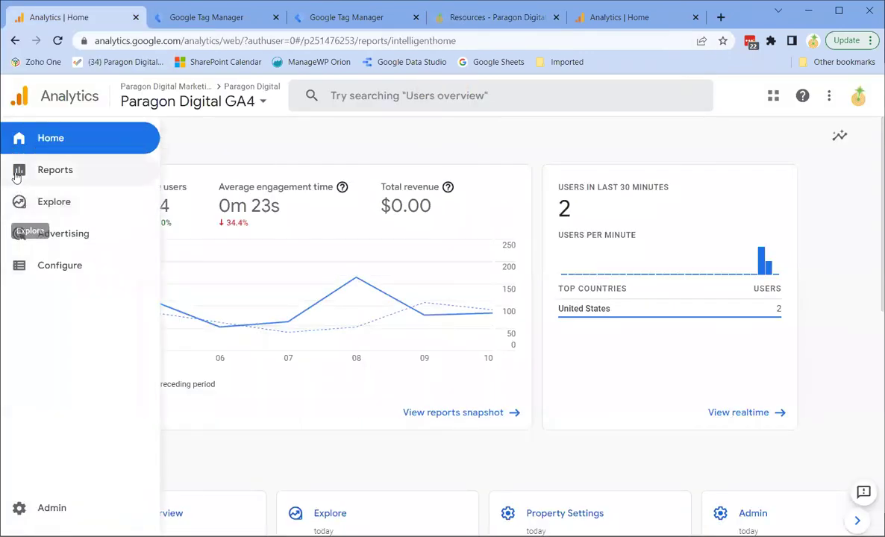
left_click(17, 173)
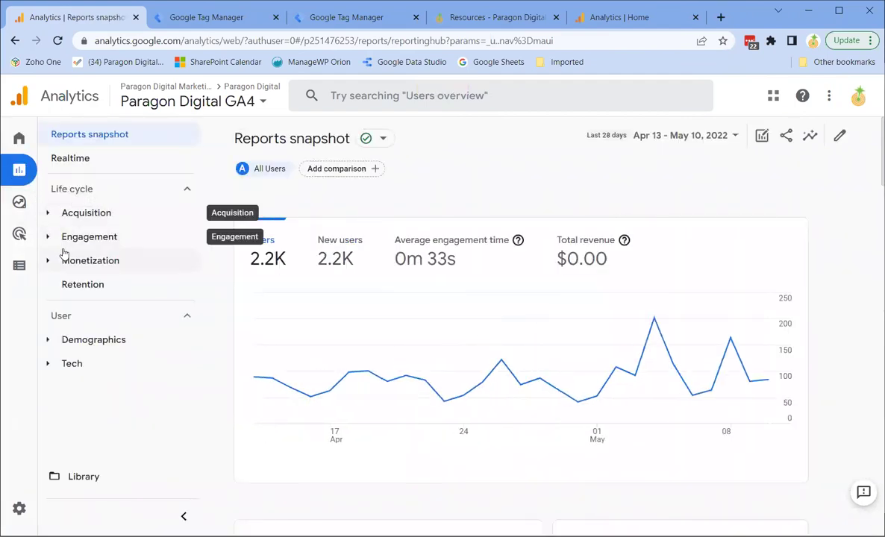
left_click(74, 170)
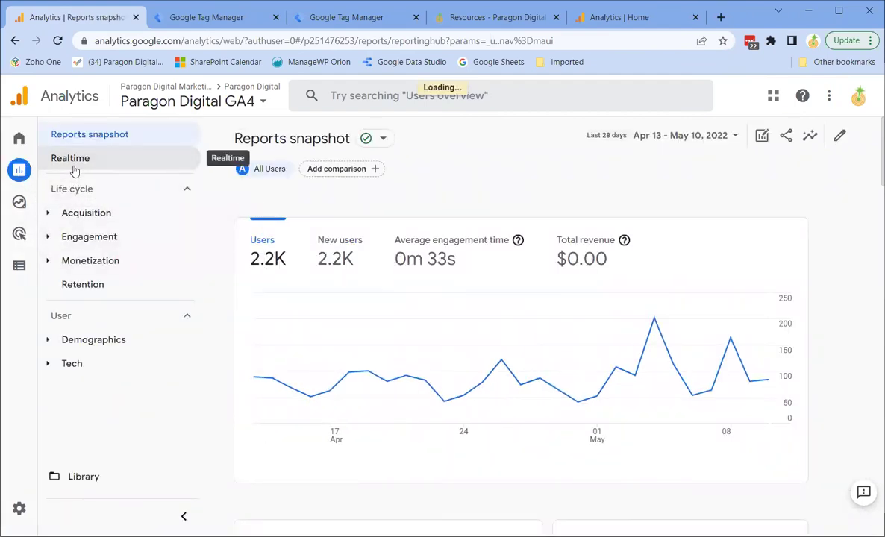